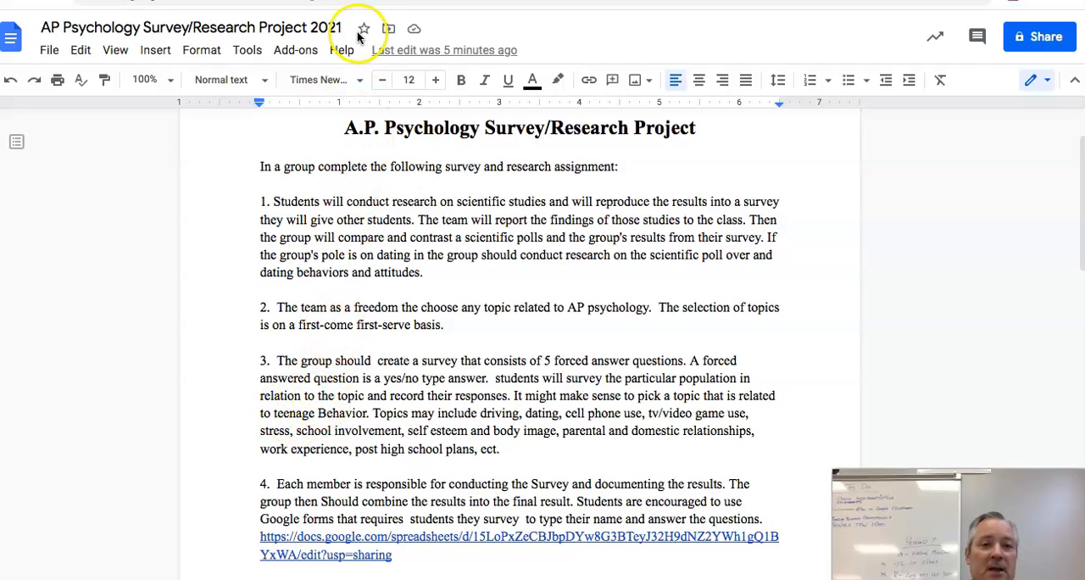
# - Review the survey project's numbered instructions and the start of its rubric in the assignment document
pyautogui.click(326, 1)
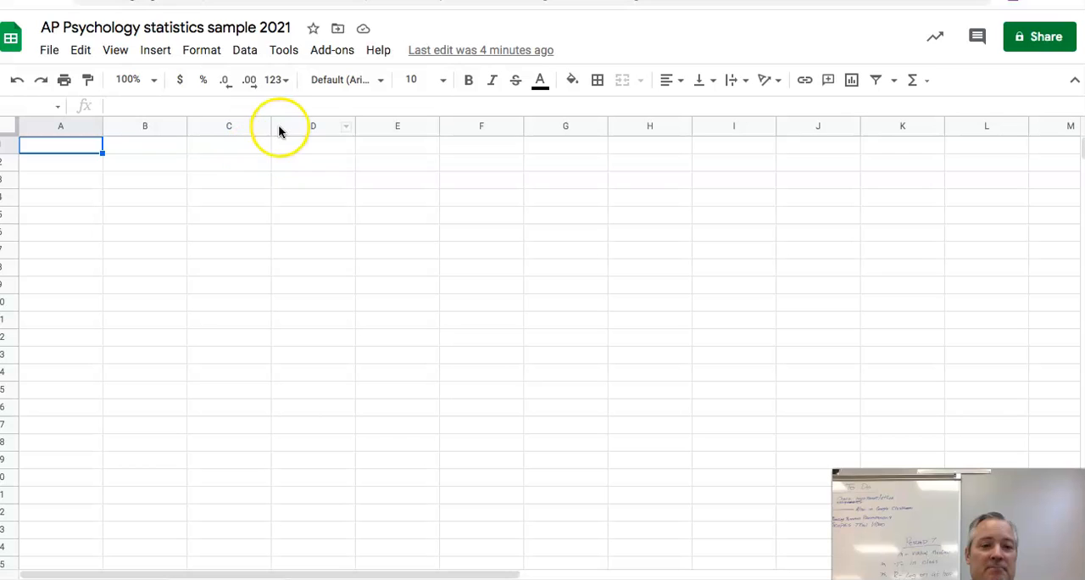
pyautogui.click(297, 1)
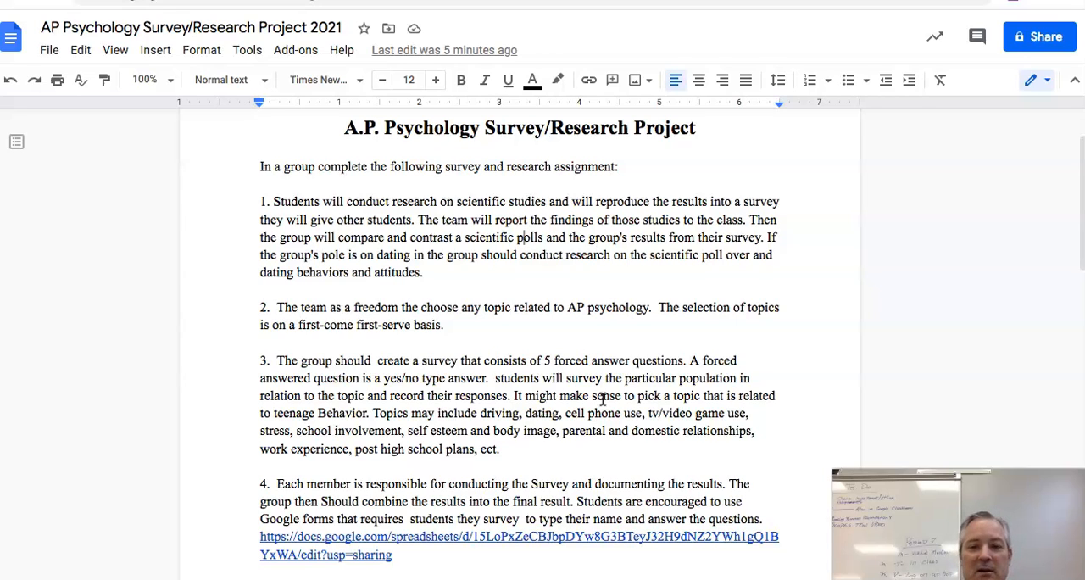
pyautogui.moveTo(1081, 270); pyautogui.dragTo(1079, 327)
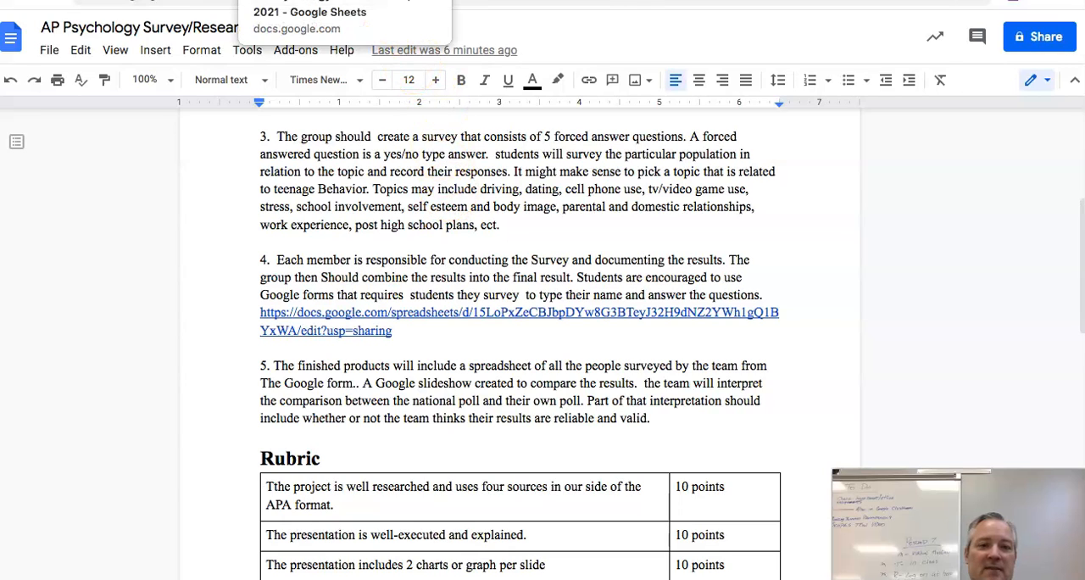
# - Switch to the AP Psychology statistics sample 2021 spreadsheet and calculate the average of A2:A21 in A22
pyautogui.click(348, 1)
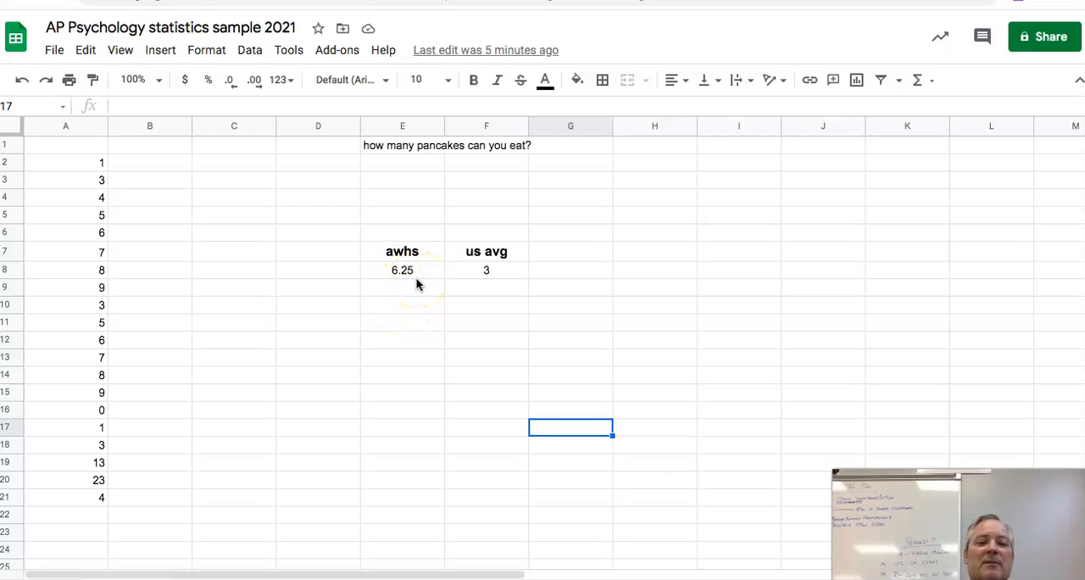
pyautogui.moveTo(90, 163); pyautogui.dragTo(90, 495)
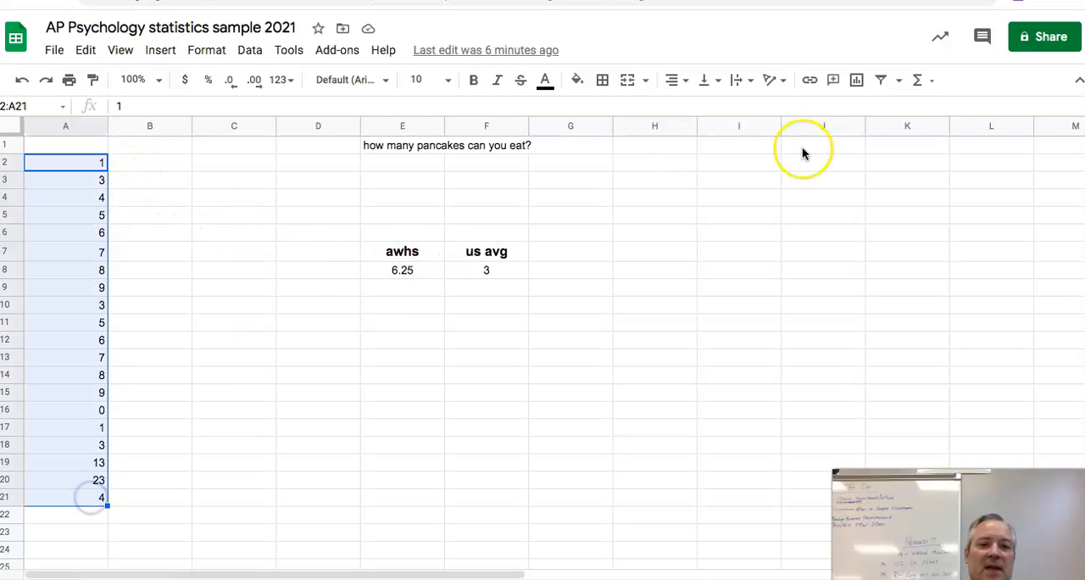
pyautogui.click(917, 79)
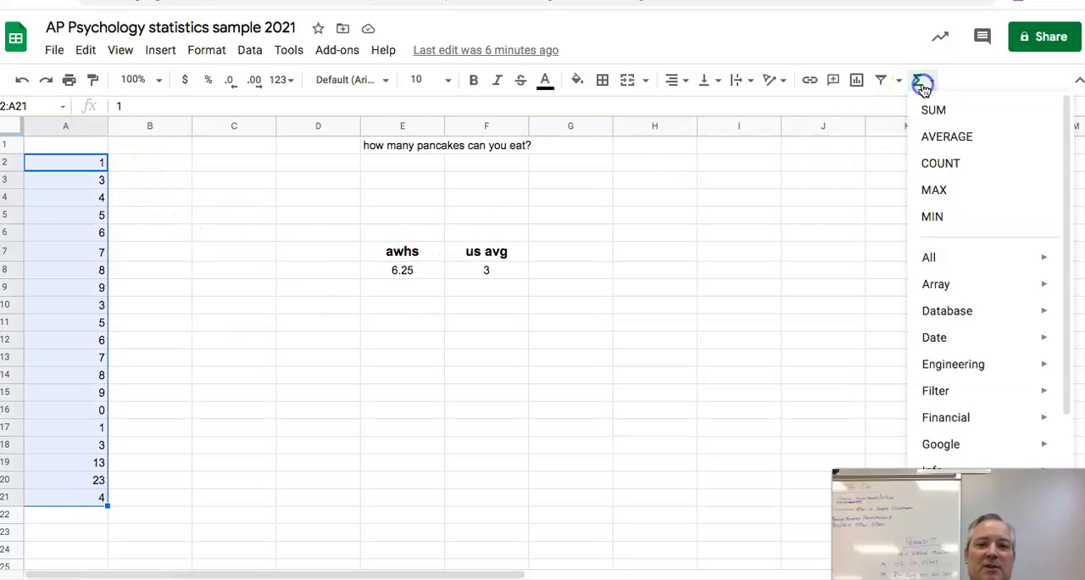
pyautogui.click(934, 137)
pyautogui.press('Return')
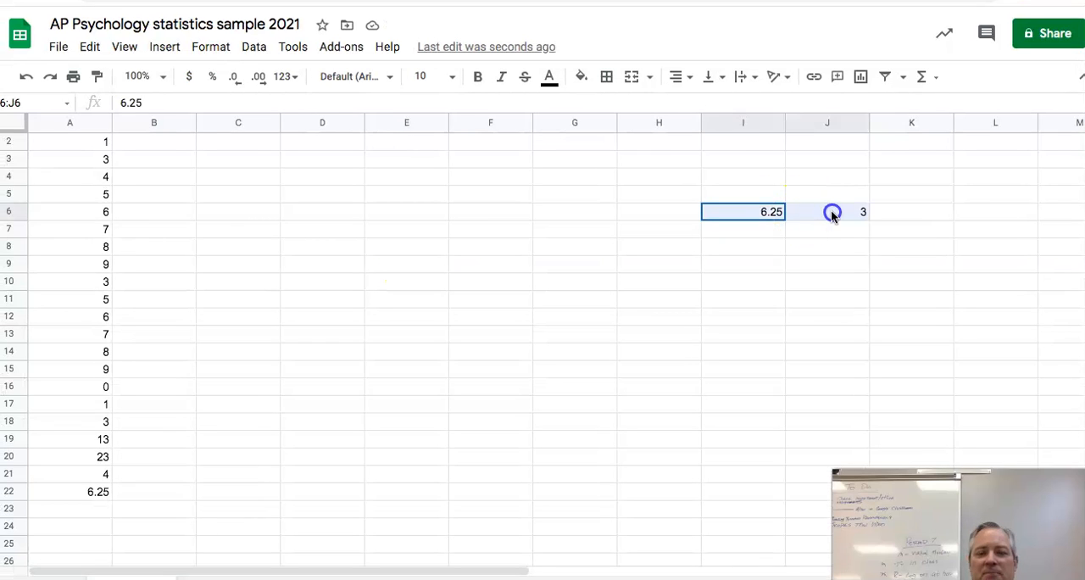
# - Insert a column chart from the two averages in I6:J6
pyautogui.click(180, 48)
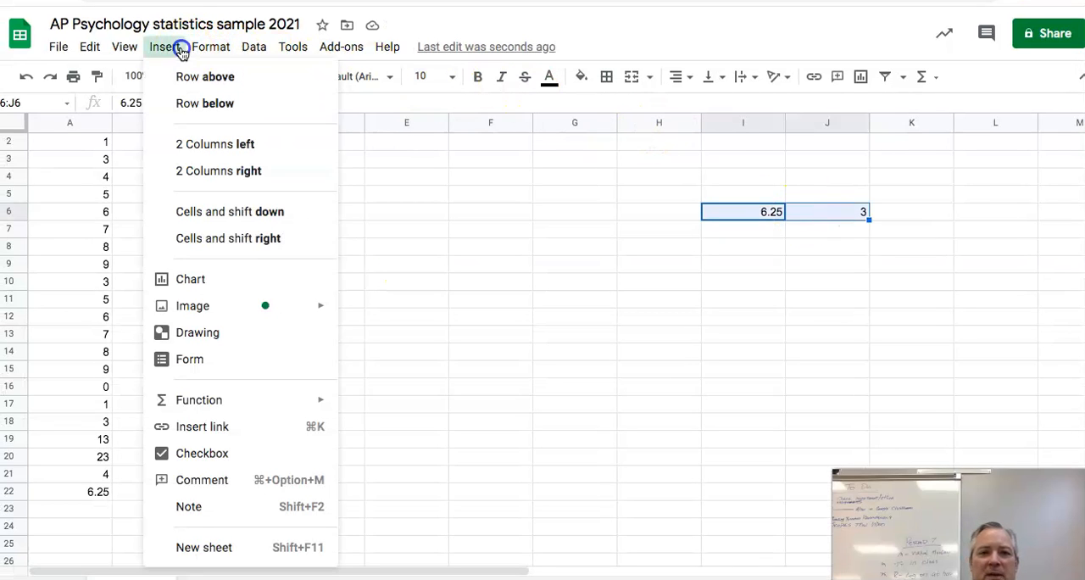
pyautogui.click(220, 279)
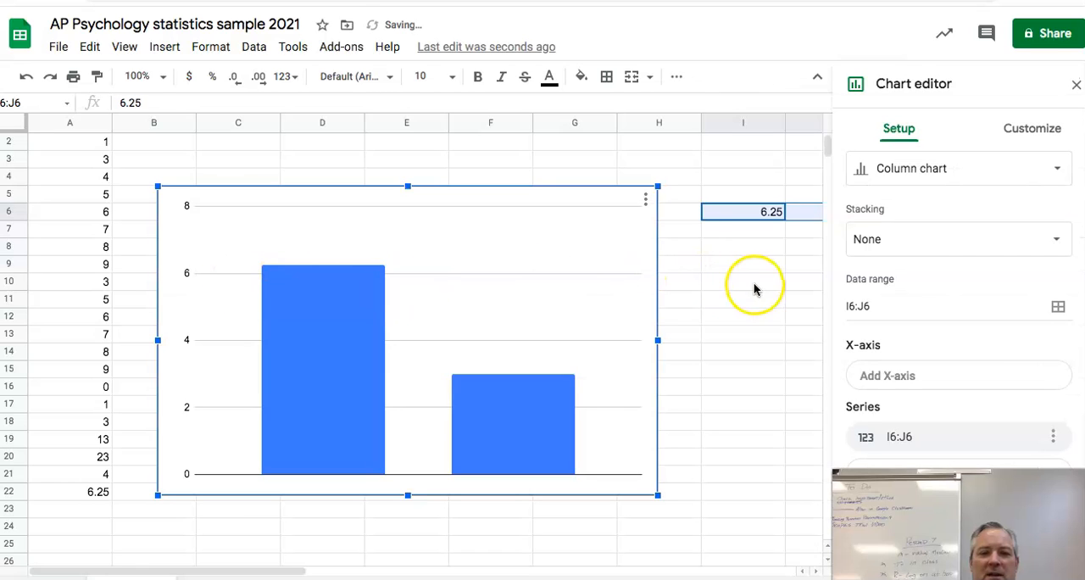
# - Label the two averages by entering AWHS in I5 and US in J5
pyautogui.click(733, 195)
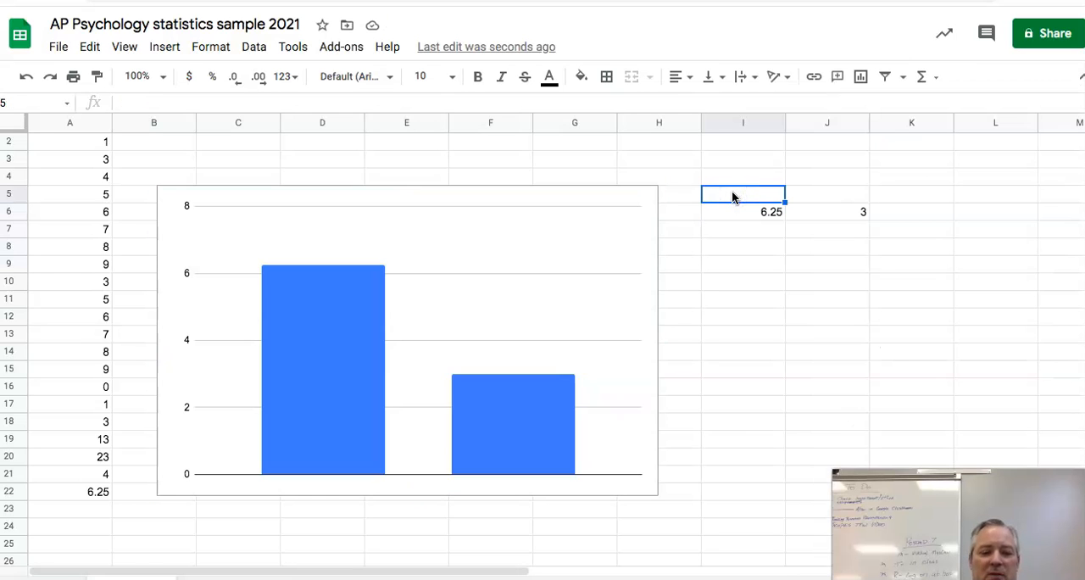
pyautogui.write('AWHS')
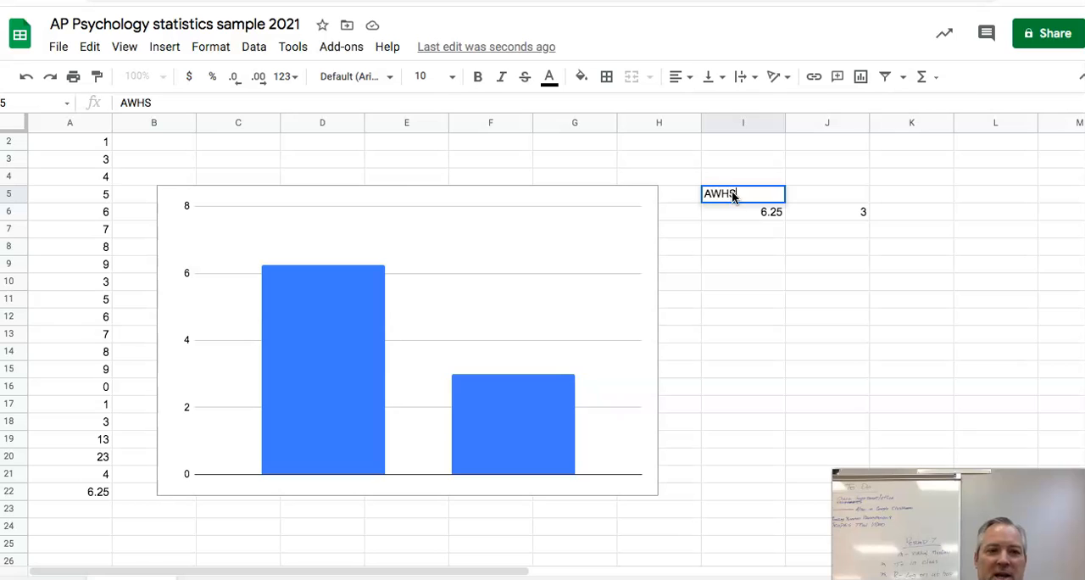
pyautogui.press('Return')
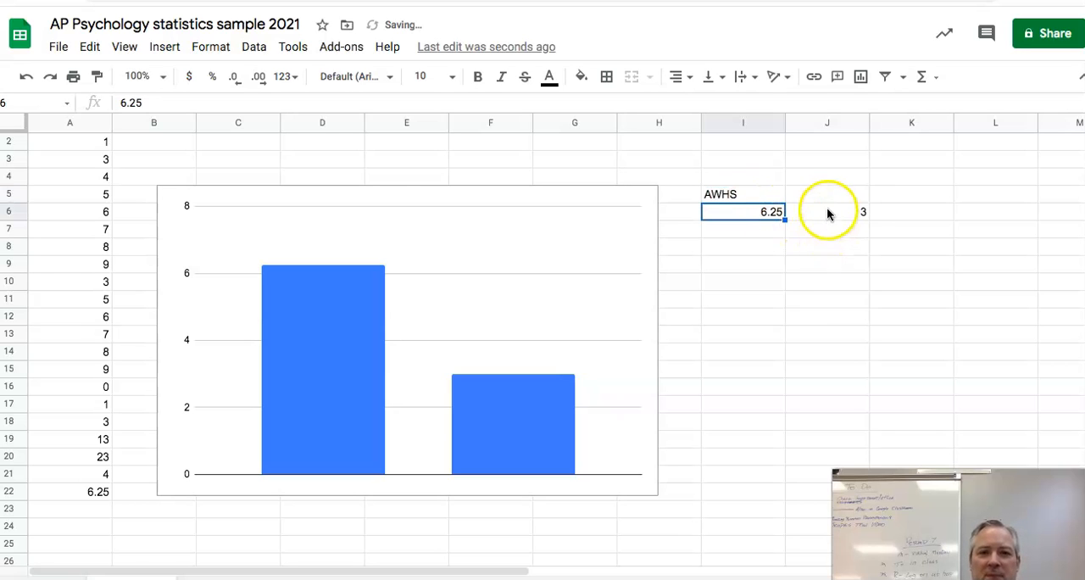
pyautogui.click(828, 198)
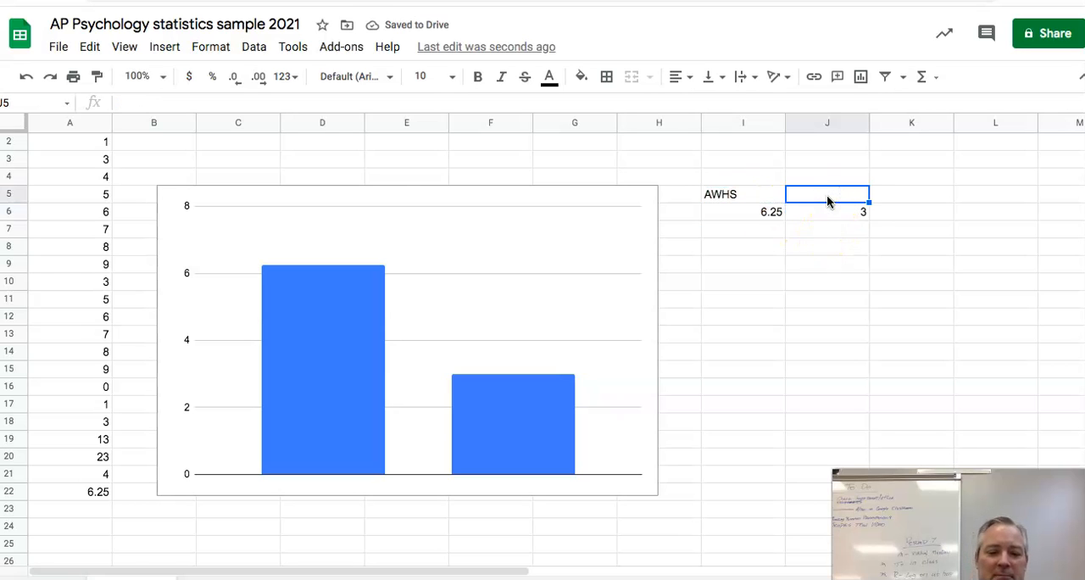
pyautogui.write('US')
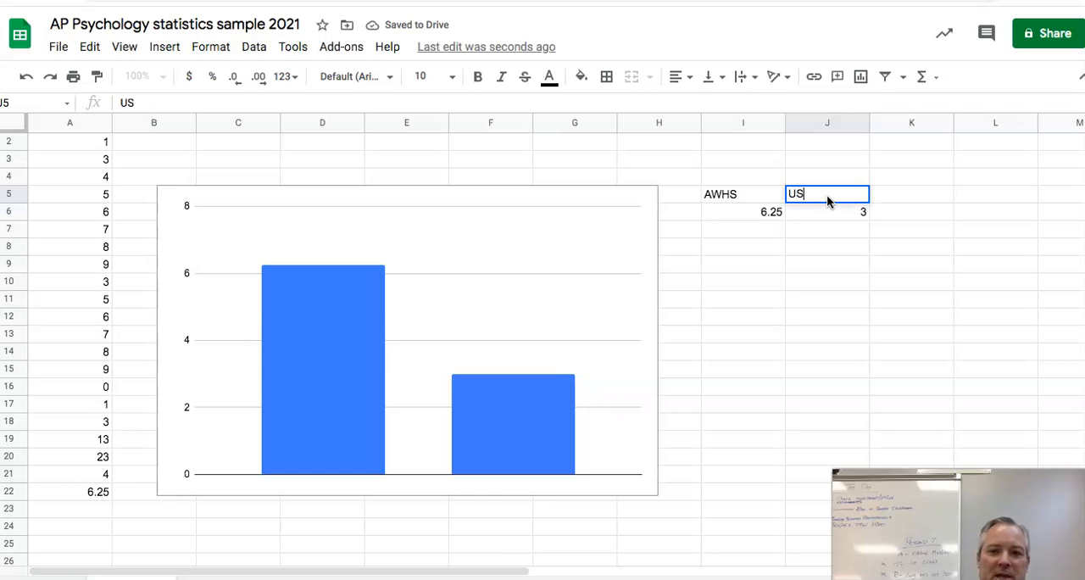
pyautogui.press('Return')
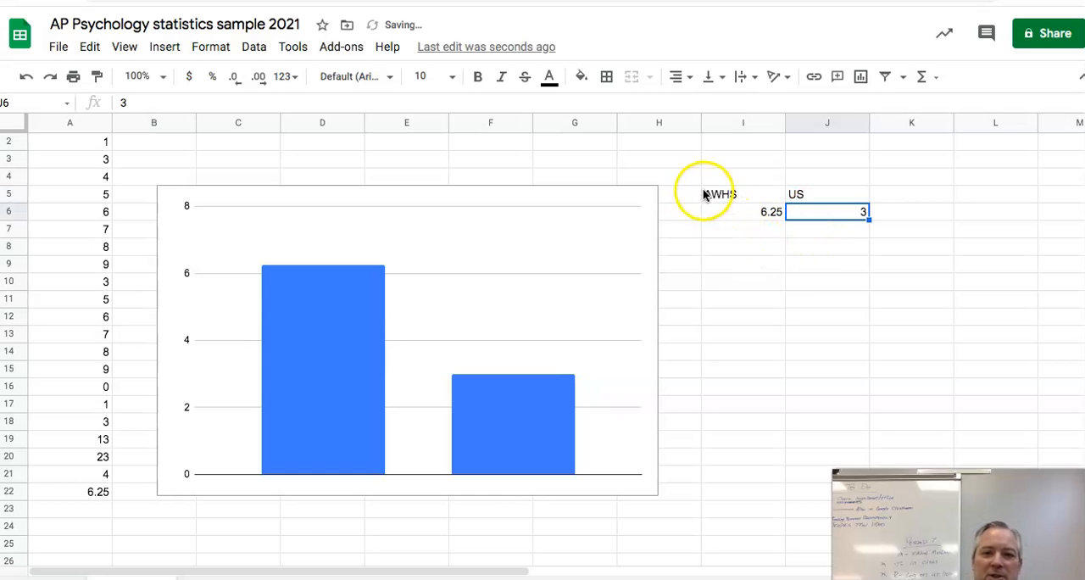
# - Try to insert a chart from the labelled averages in I5:J6, and undo the insertion
pyautogui.moveTo(704, 194); pyautogui.dragTo(806, 216)
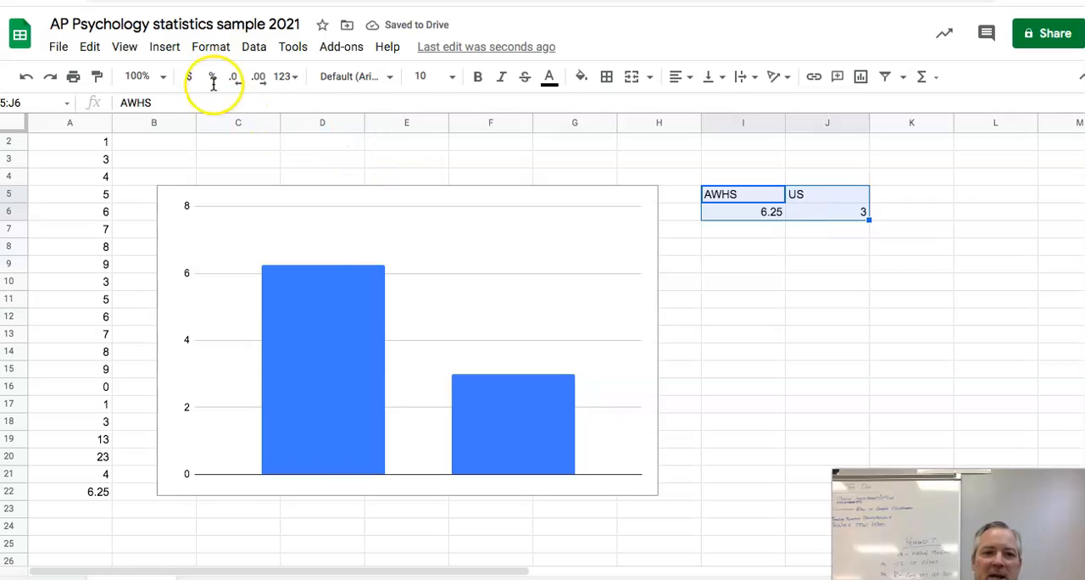
pyautogui.click(165, 46)
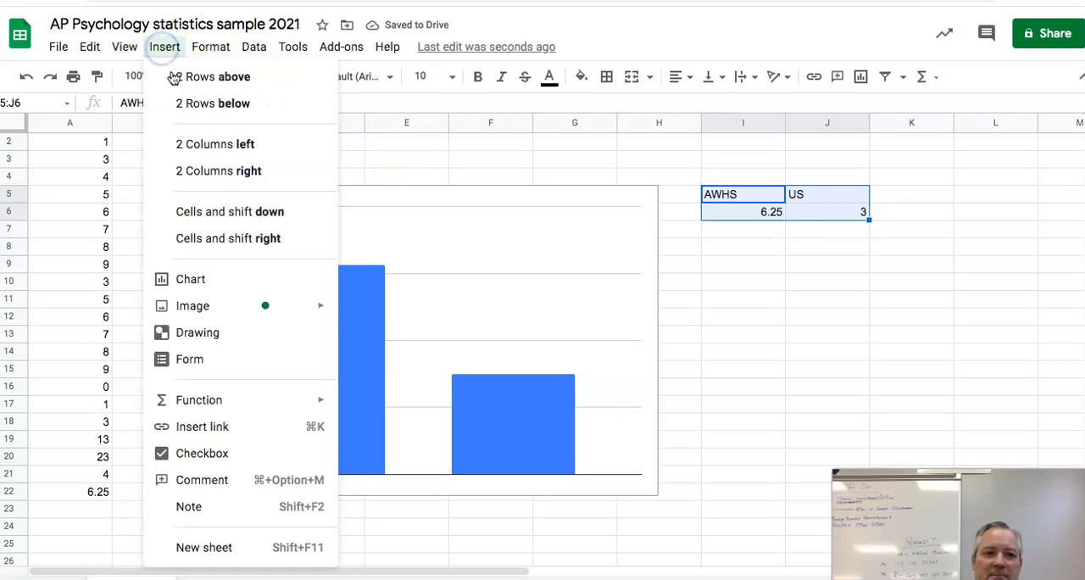
pyautogui.click(195, 280)
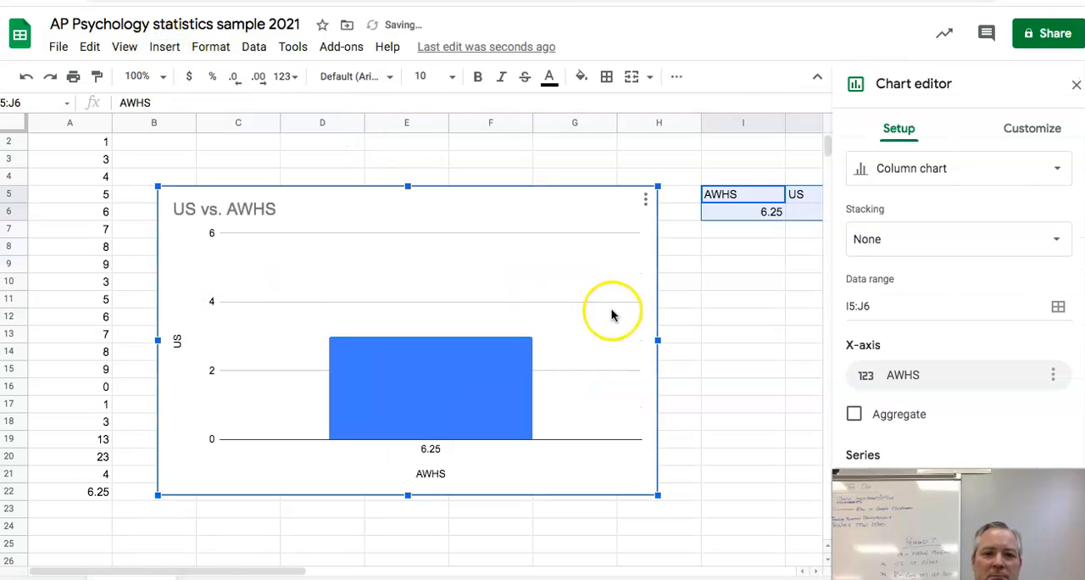
pyautogui.click(89, 47)
pyautogui.click(102, 78)
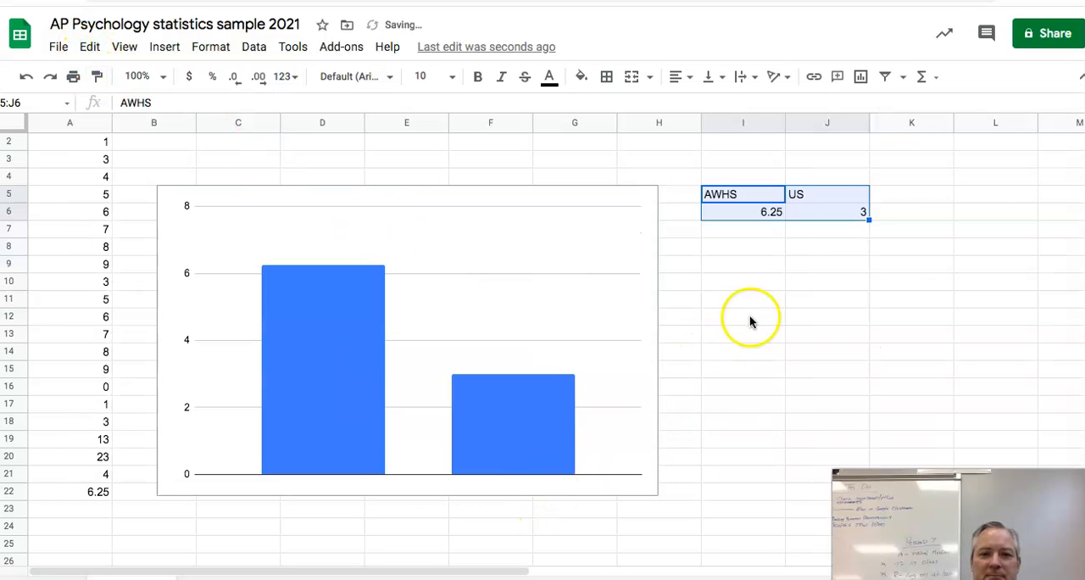
# - Enter AWHS in I7 and US in J7 below the averages, and clear the labels above them in I5:J5
pyautogui.click(759, 234)
pyautogui.write('AW')
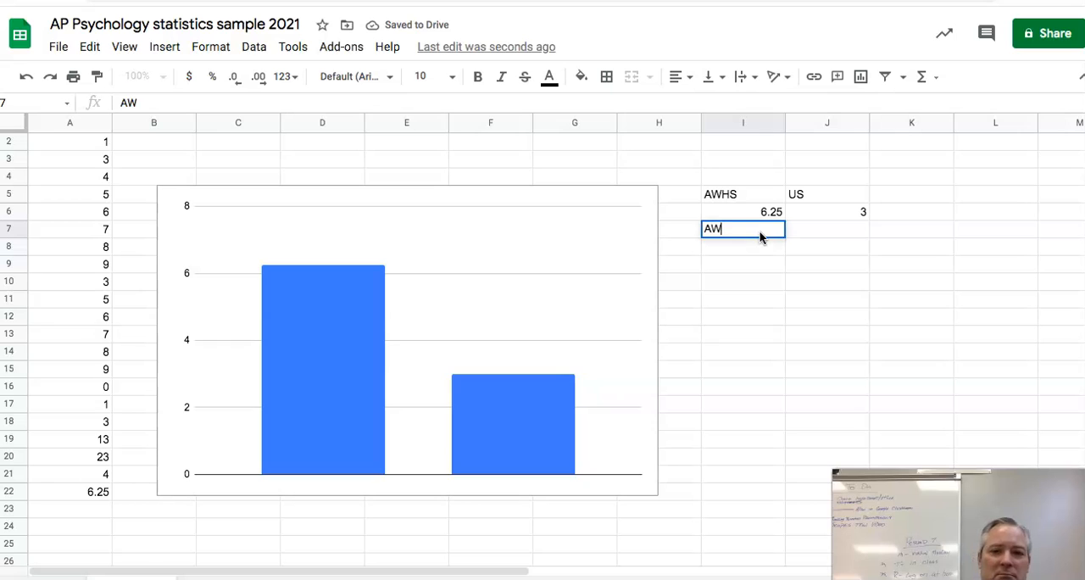
pyautogui.write('HS')
pyautogui.press('Return')
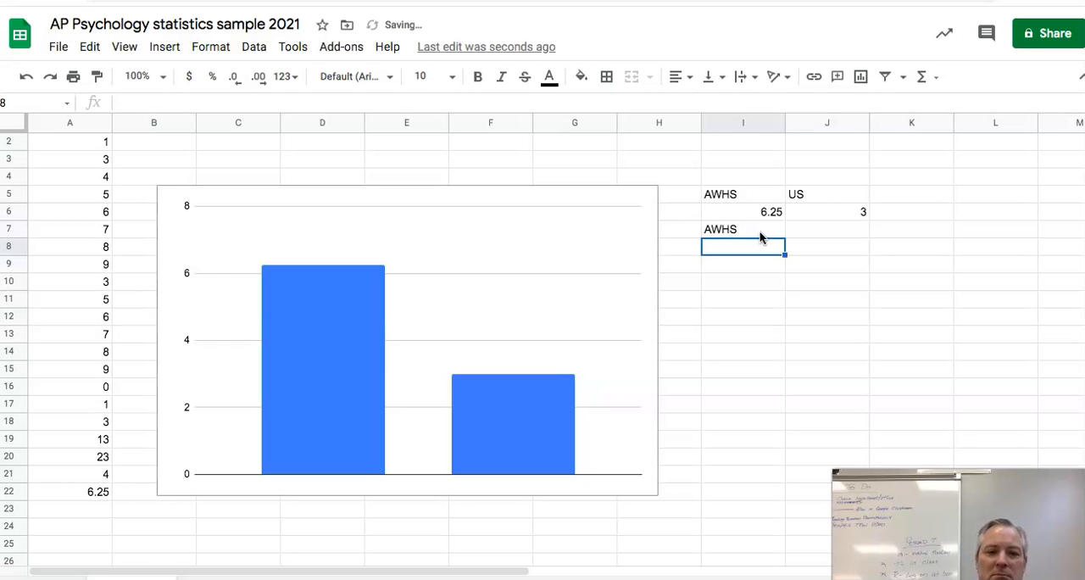
pyautogui.click(831, 236)
pyautogui.write('US')
pyautogui.click(831, 240)
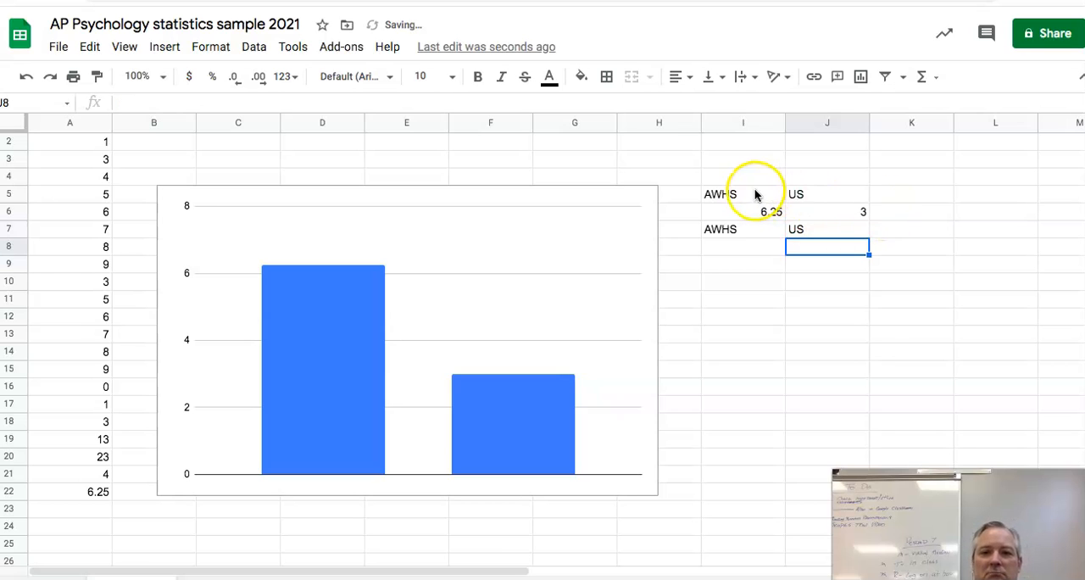
pyautogui.click(782, 194)
pyautogui.moveTo(782, 194); pyautogui.dragTo(799, 194)
pyautogui.press('Delete')
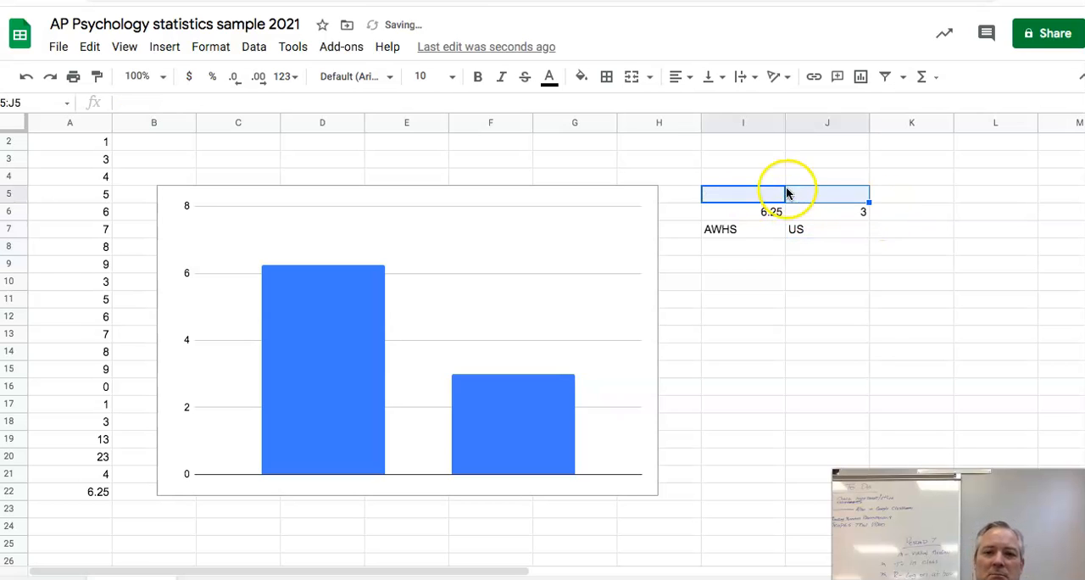
# - Insert a column chart from the averages and the labels below them in I6:J7
pyautogui.moveTo(738, 211); pyautogui.dragTo(836, 225)
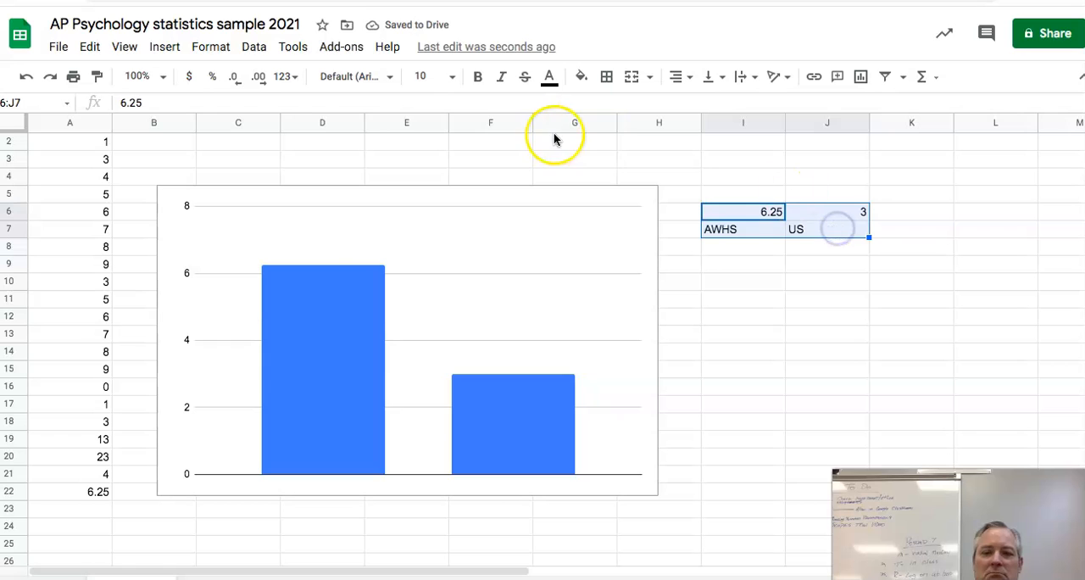
pyautogui.click(165, 46)
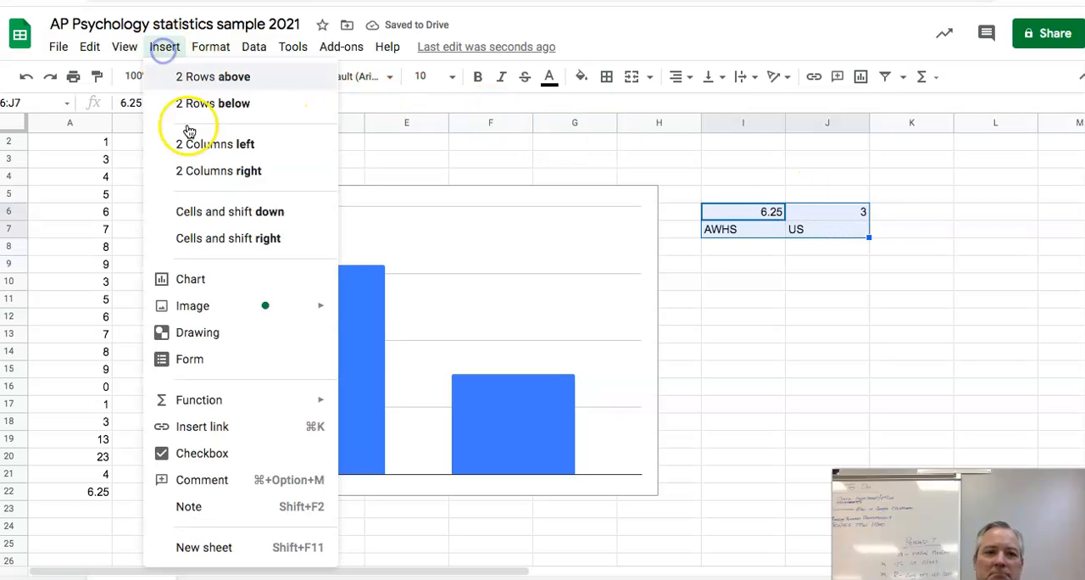
pyautogui.click(209, 285)
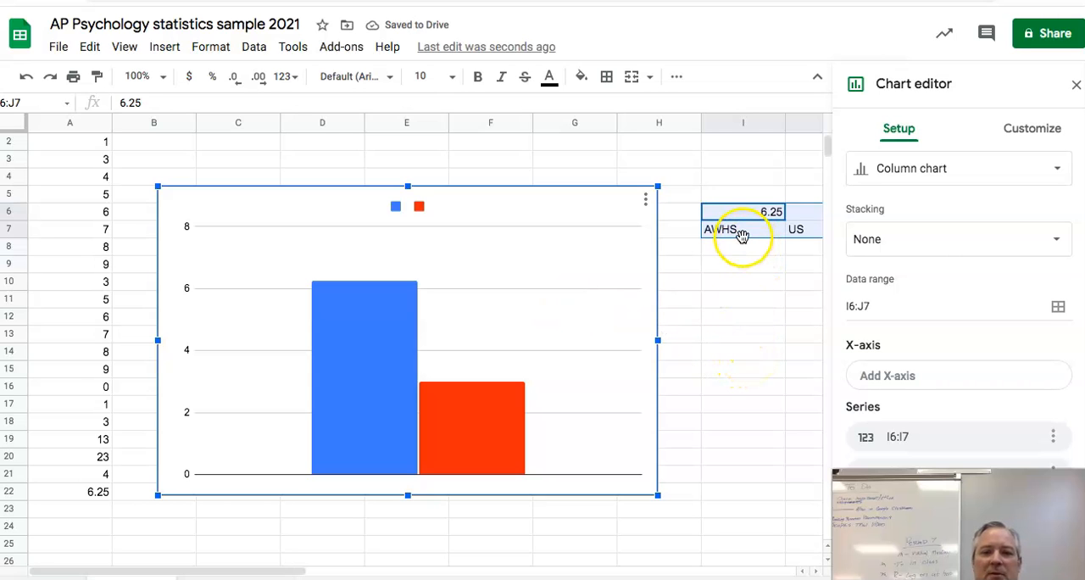
# - Add header labels above the averages, with AWHS in I5 and US in J5
pyautogui.click(739, 196)
pyautogui.write('AWH')
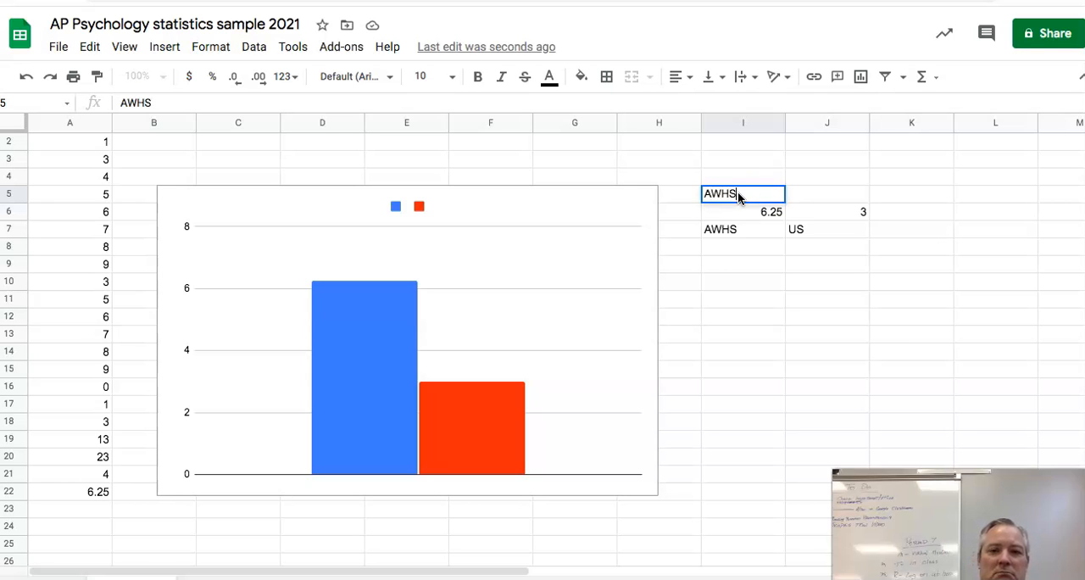
pyautogui.write('S')
pyautogui.press('Return')
pyautogui.click(826, 201)
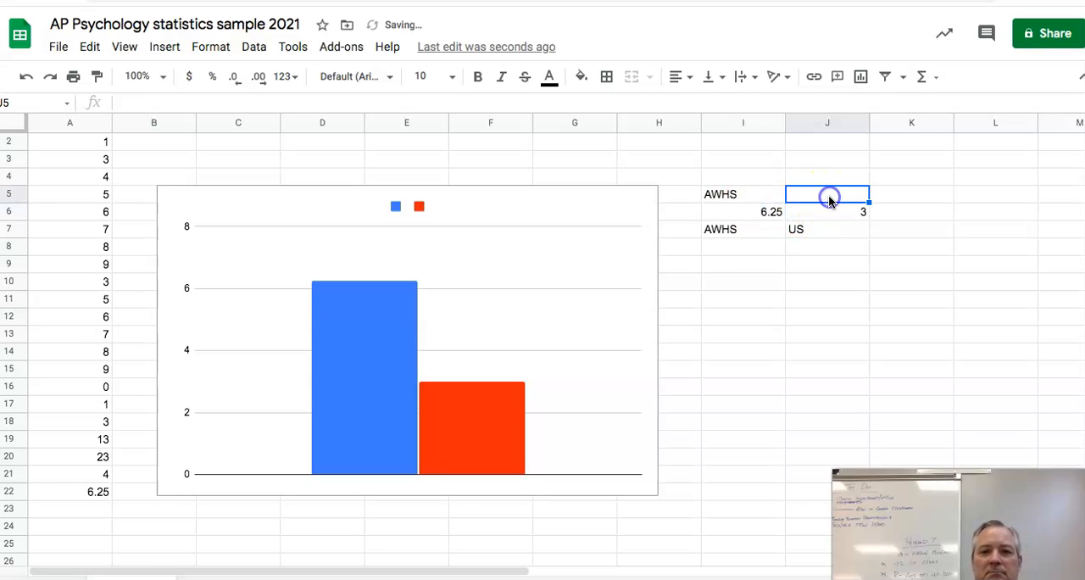
pyautogui.write('US')
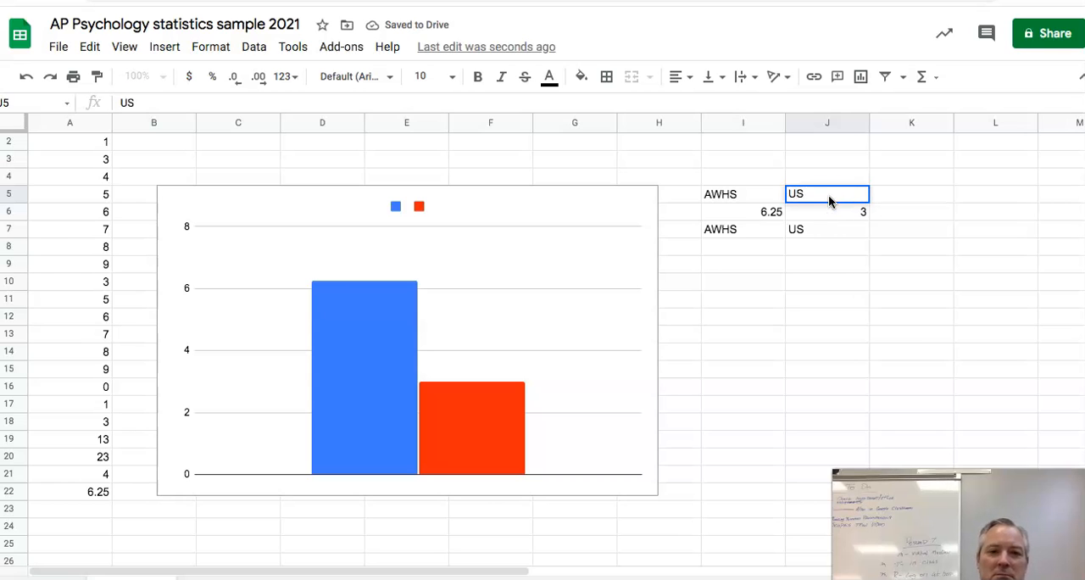
pyautogui.press('Return')
# - Insert a column chart from I5:J7, including the labels above and below the averages
pyautogui.moveTo(751, 201); pyautogui.dragTo(847, 225)
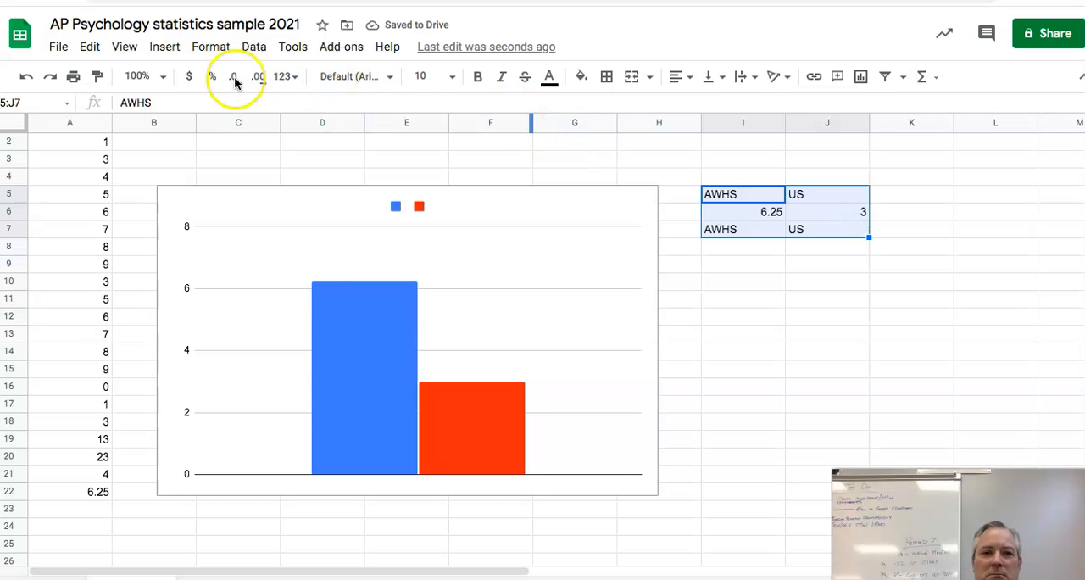
pyautogui.click(163, 47)
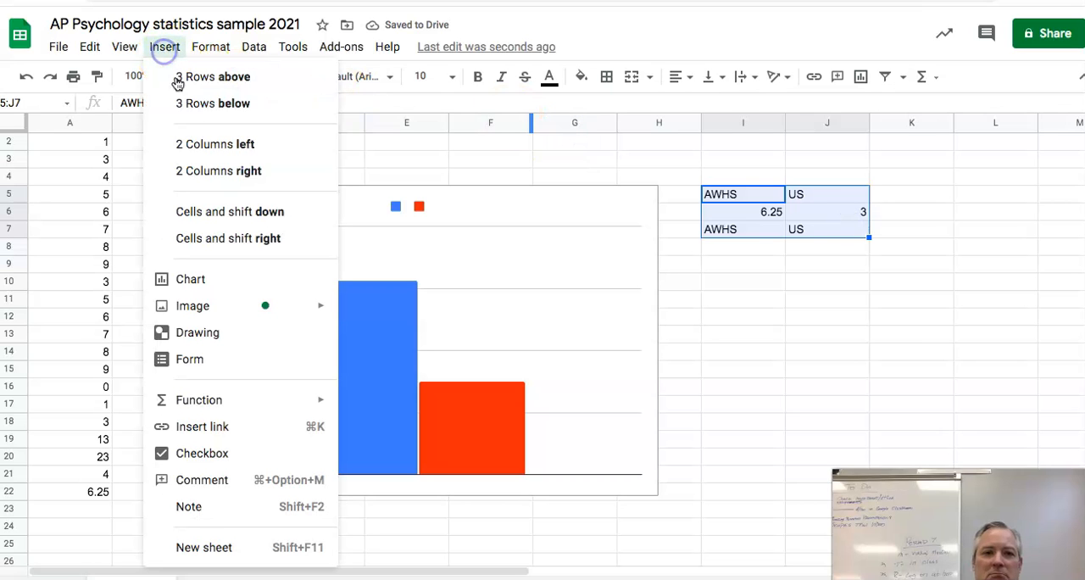
pyautogui.click(212, 281)
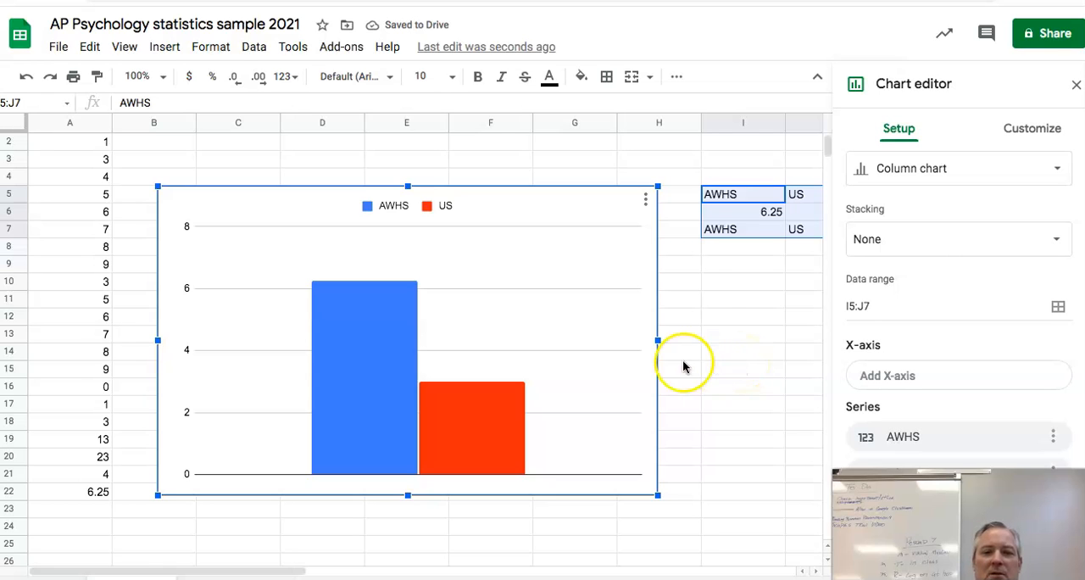
# - Copy the AWHS and US chart, switch to Google Slides, and paste it unlinked on the "How many pancakes do you normally eat" slide
pyautogui.click(473, 328)
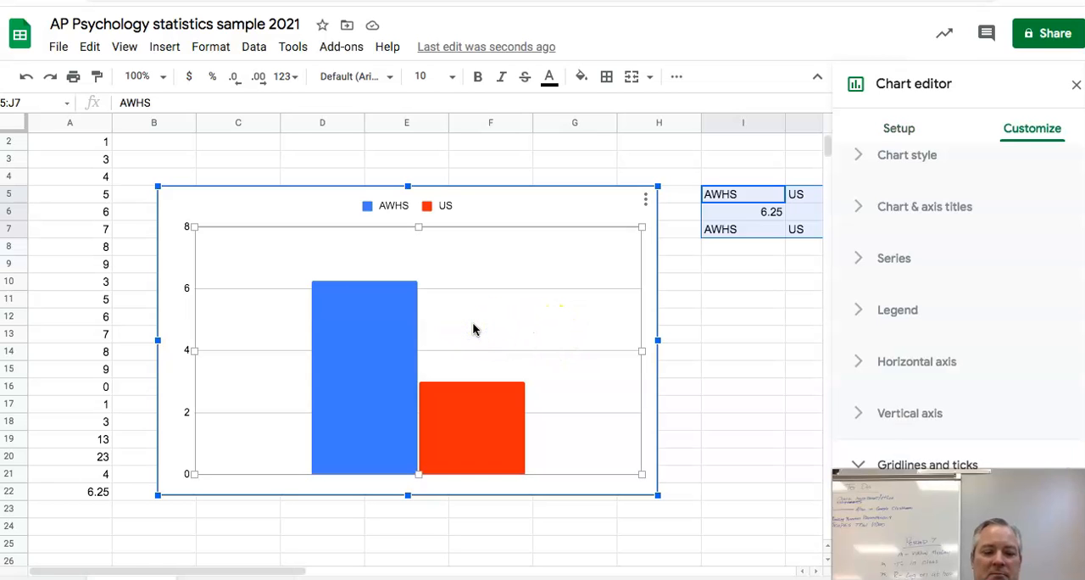
pyautogui.click(472, 322)
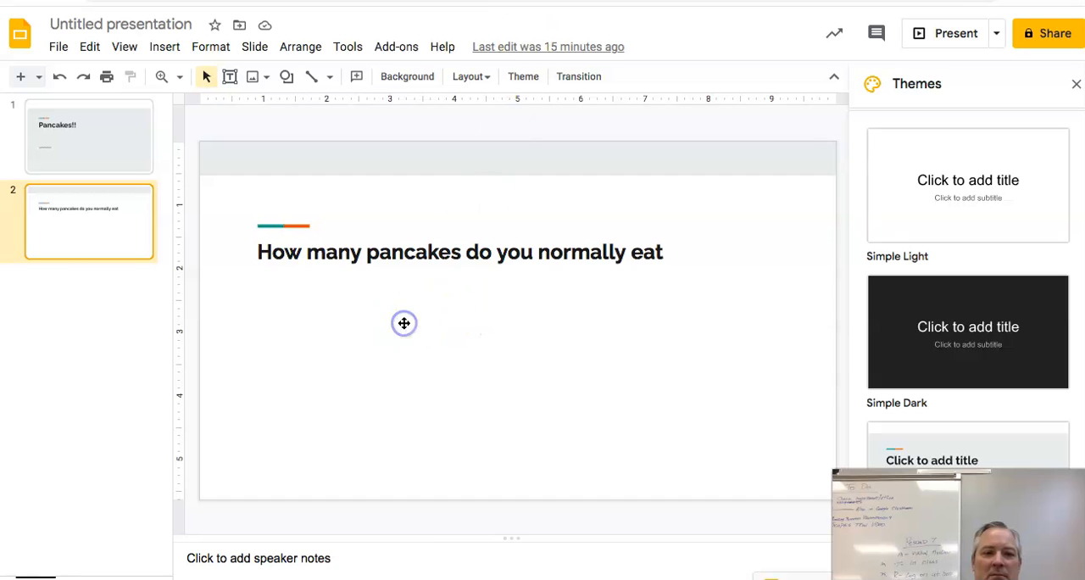
pyautogui.click(403, 323)
pyautogui.hotkey('ctrl', 'v')
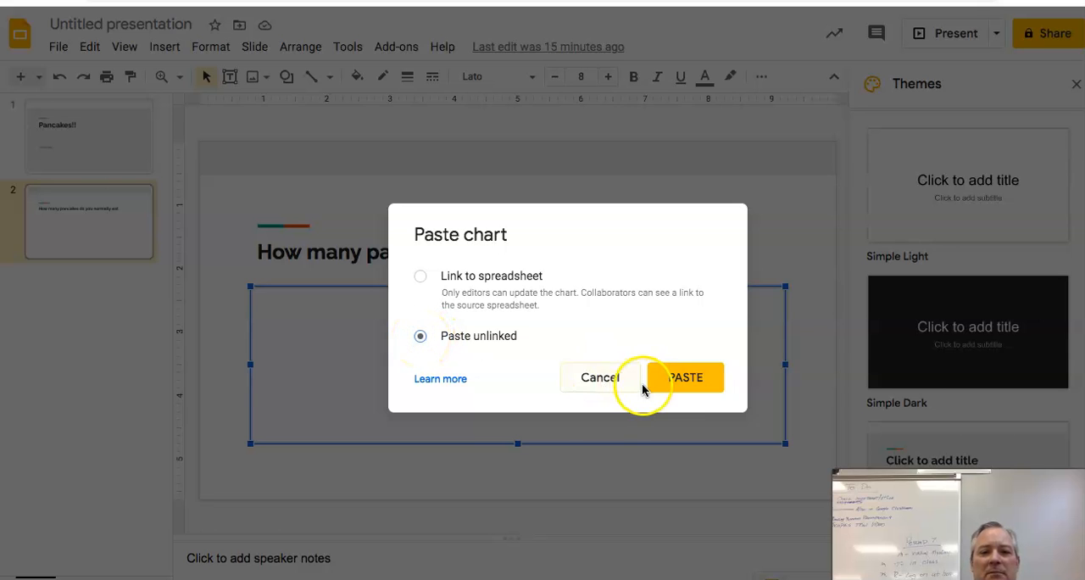
pyautogui.click(678, 378)
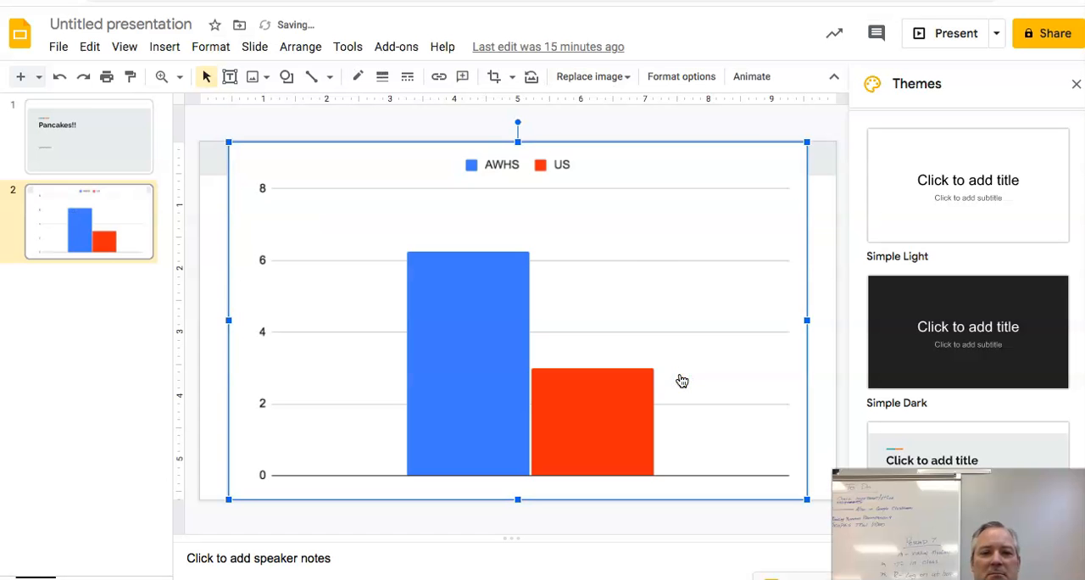
# - Shrink the pasted chart to fit in the slide's lower area and move the title text above the coloured accent line
pyautogui.moveTo(806, 142); pyautogui.dragTo(591, 317)
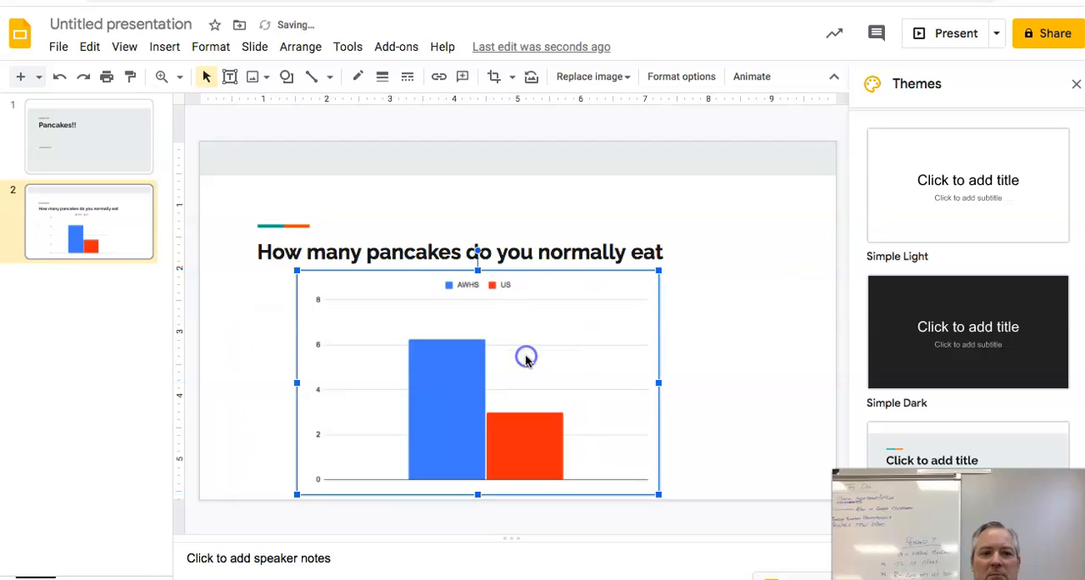
pyautogui.click(494, 252)
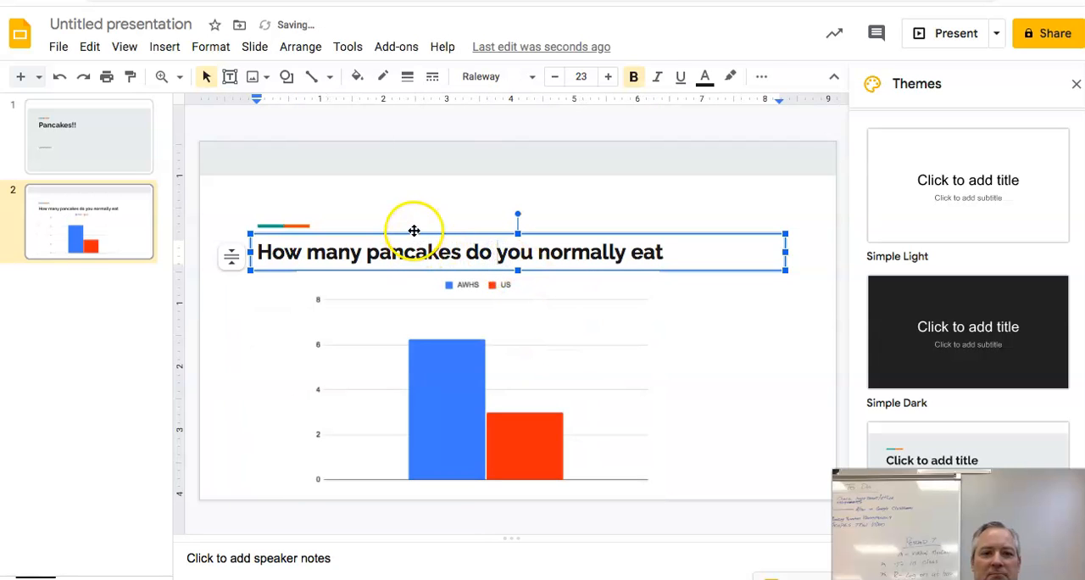
pyautogui.moveTo(414, 230); pyautogui.dragTo(401, 178)
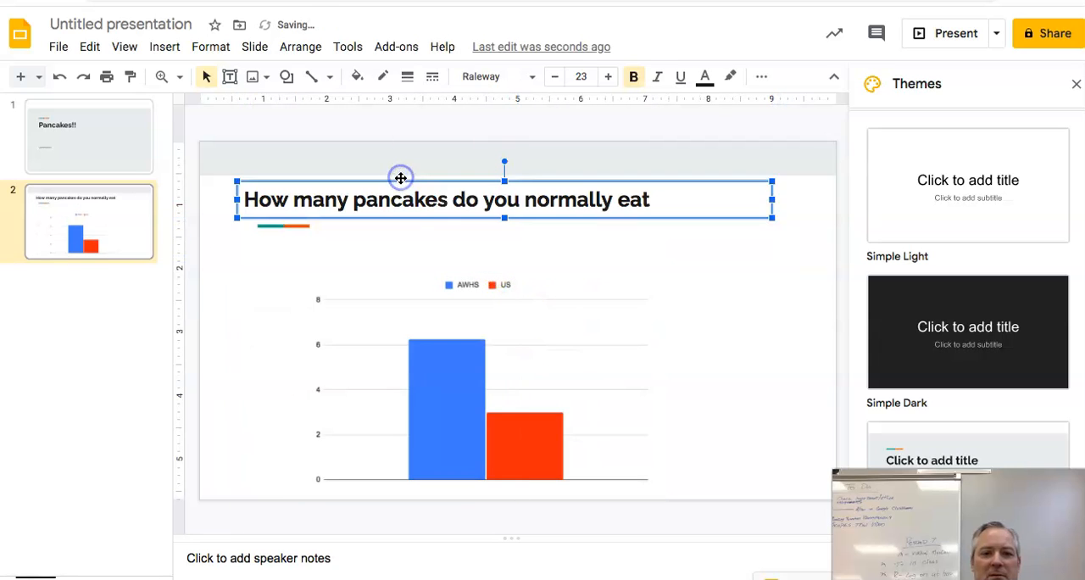
pyautogui.click(419, 284)
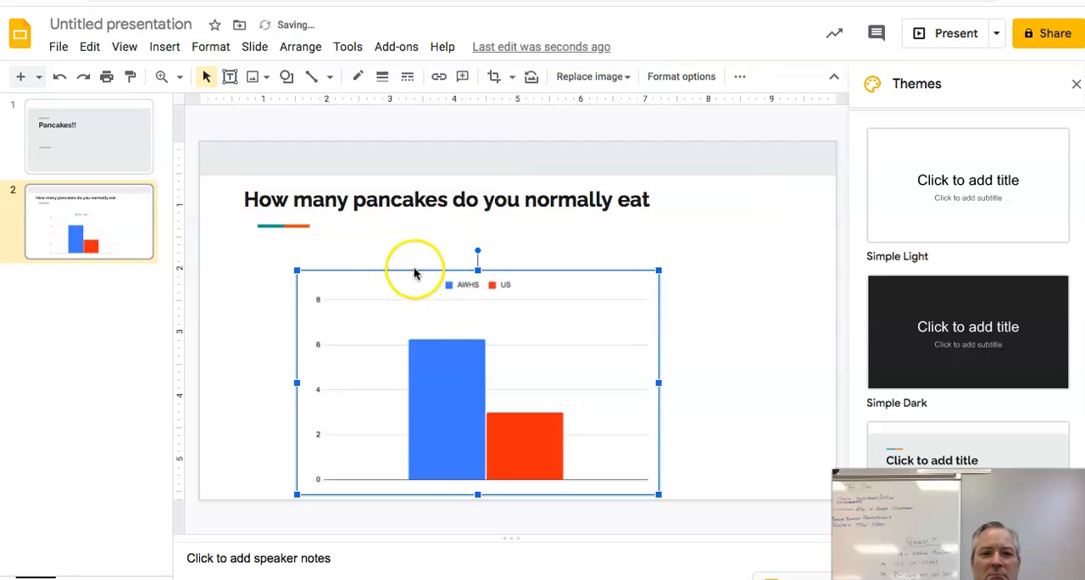